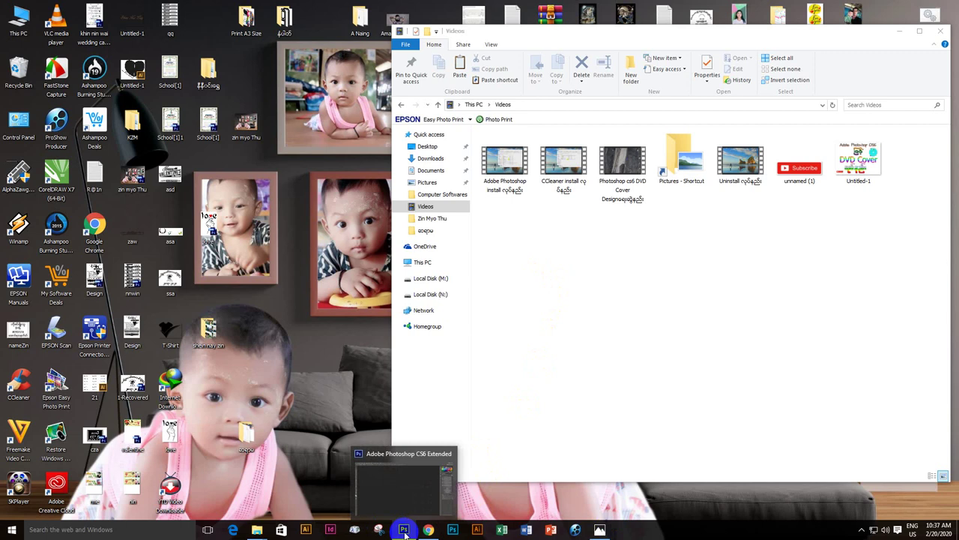
Refresh the desktop, then switch File Explorer from Videos to the Pictures folder.
right_click(317, 366)
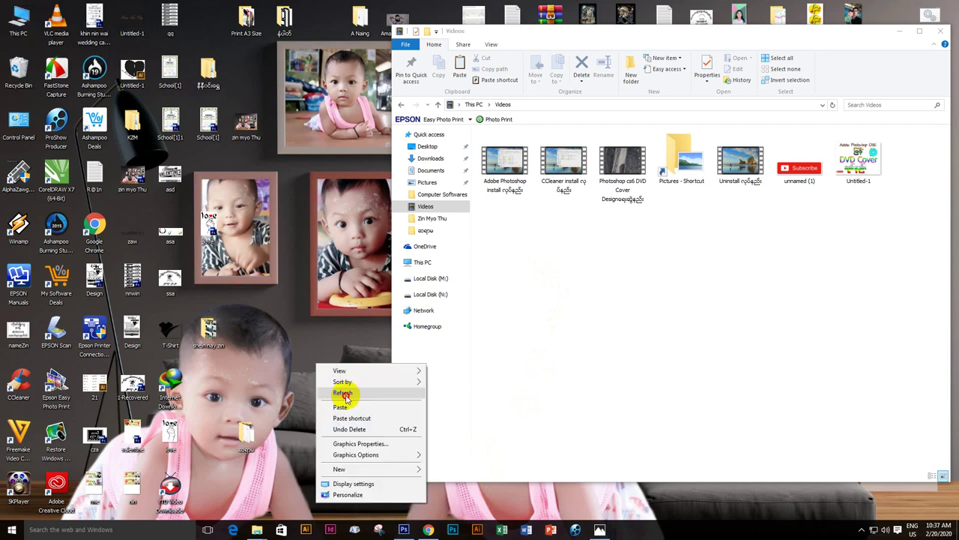
left_click(344, 397)
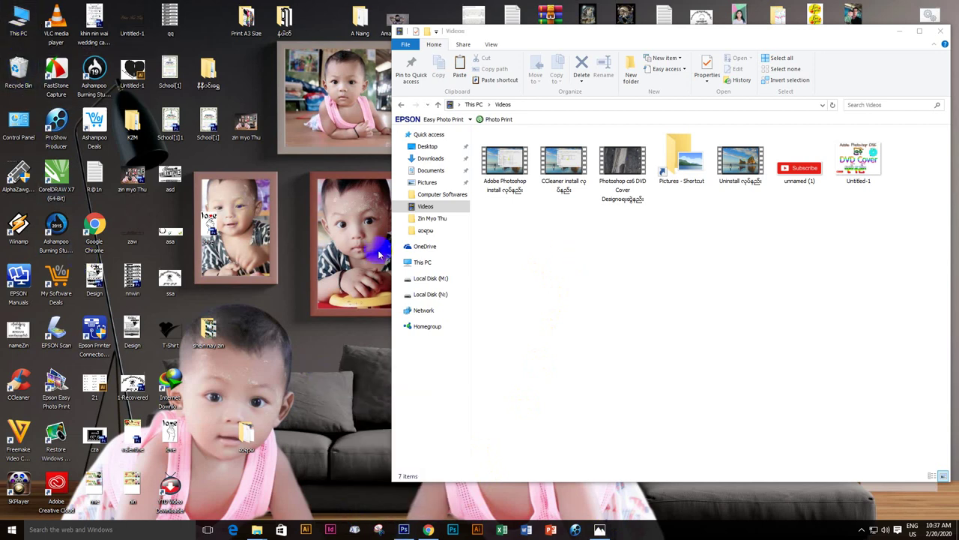
left_click(428, 182)
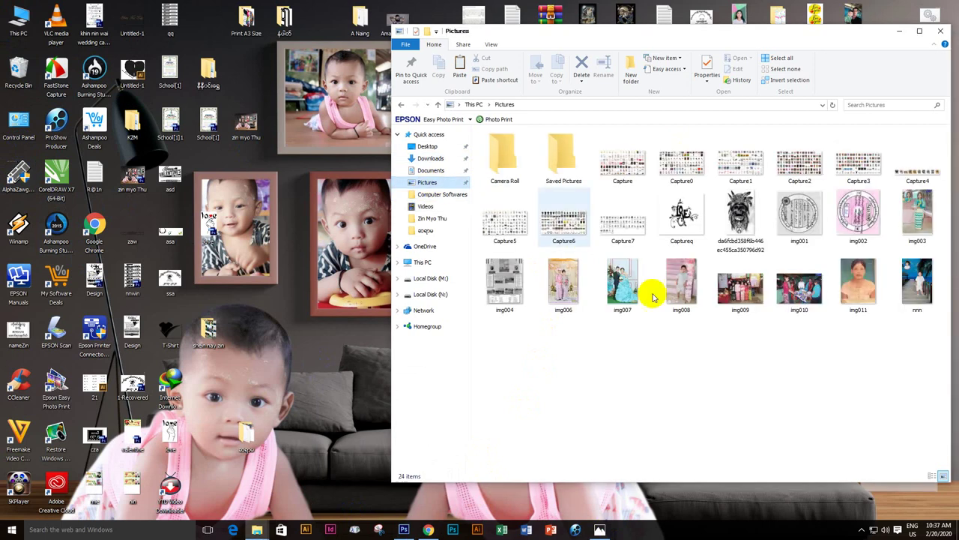
double_click(740, 217)
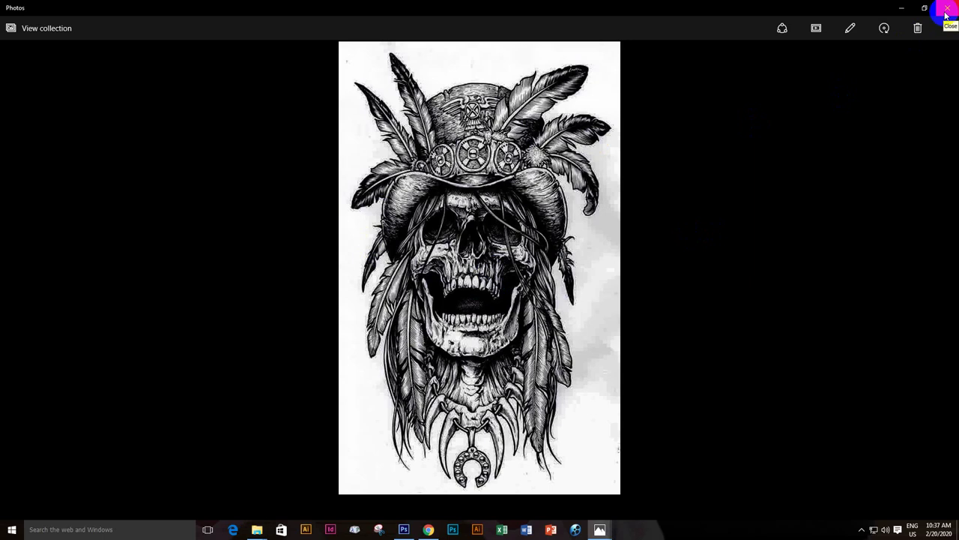
left_click(946, 11)
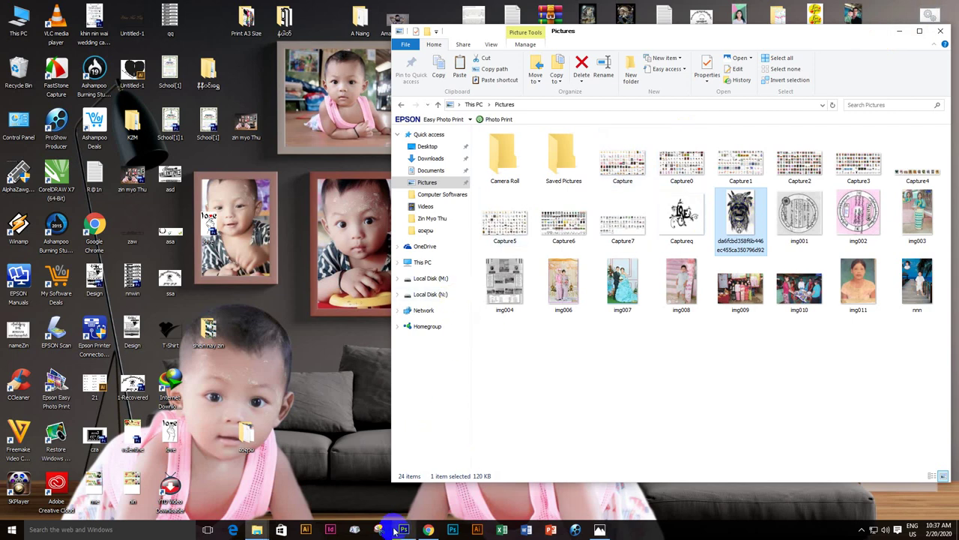
mouse_move(403, 529)
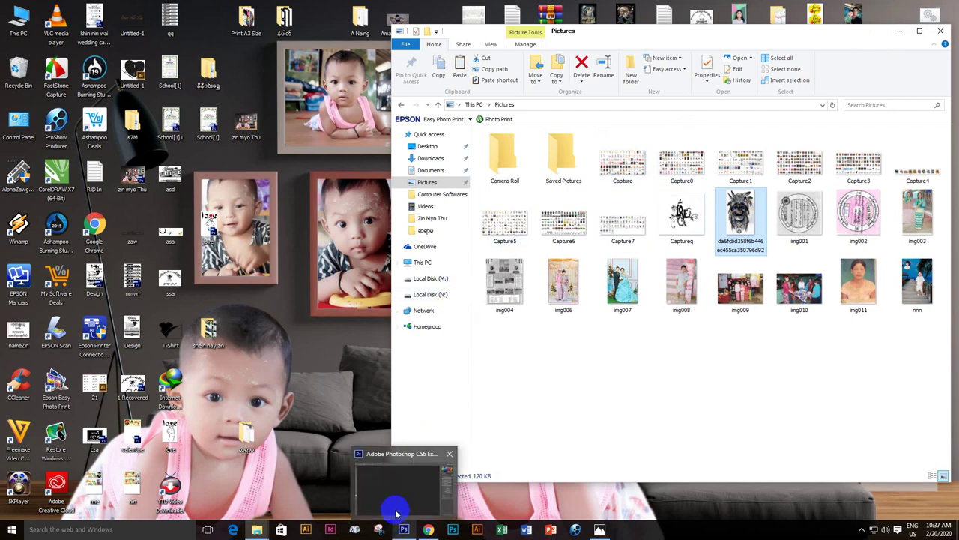
Drag the feathered-hat skull JPEG from Explorer into Photoshop to open it.
left_click(400, 494)
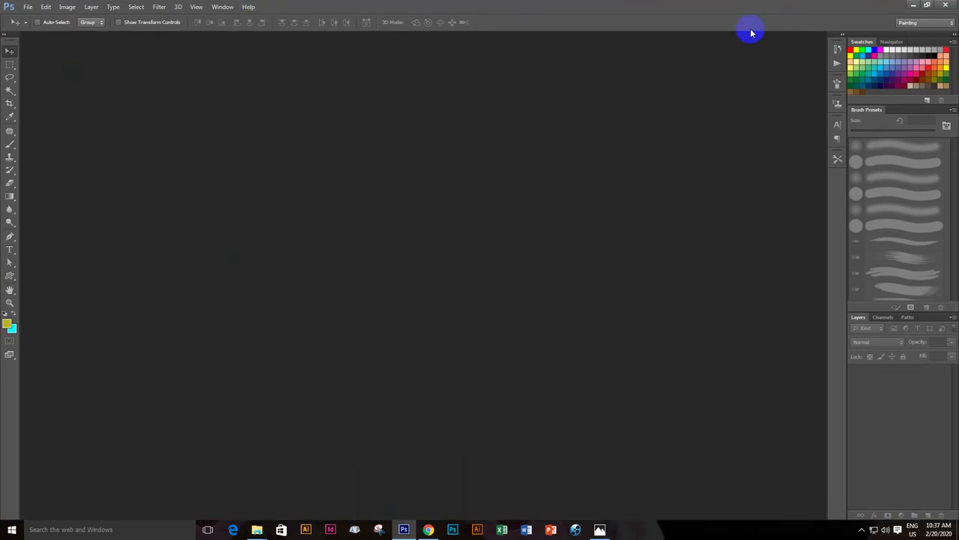
left_click(912, 6)
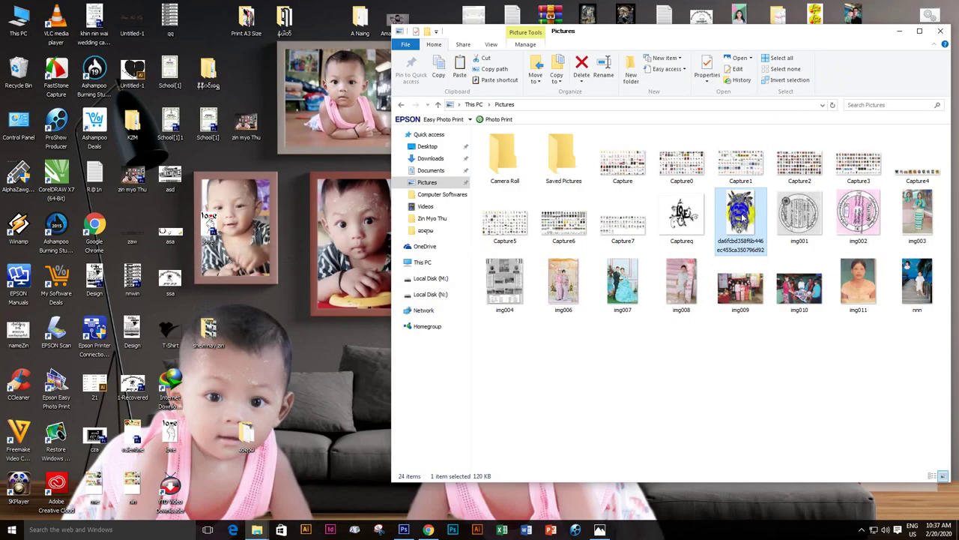
mouse_move(741, 218)
left_mouse_down()
mouse_move(364, 512)
mouse_move(249, 252)
mouse_move(291, 217)
left_mouse_up()
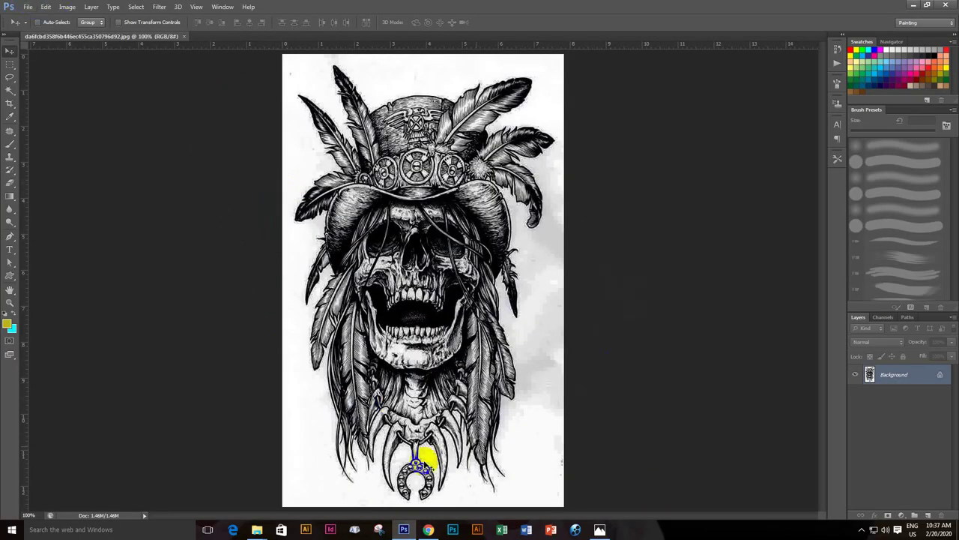
Apply Curves with the midpoint raised to brighten the skull drawing's midtones.
left_click(72, 10)
left_click(72, 16)
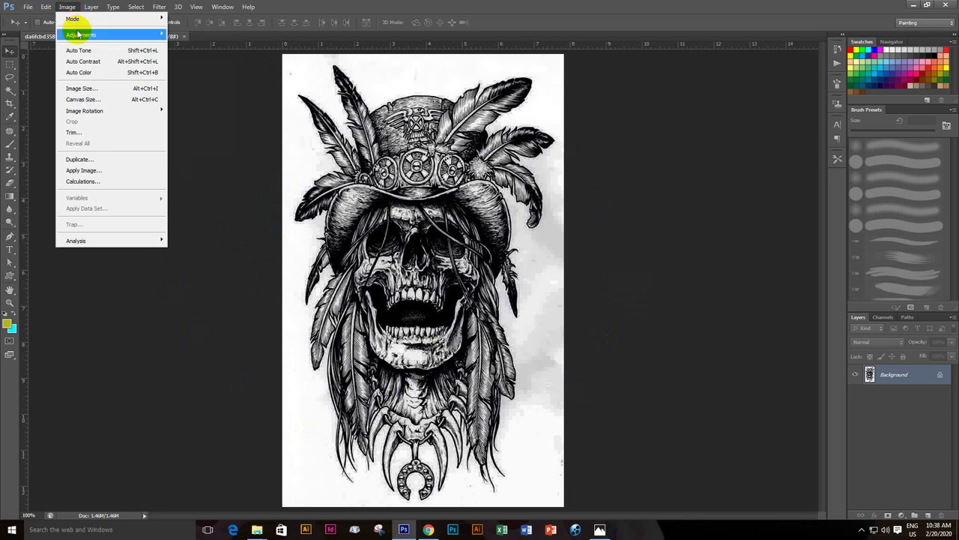
mouse_move(83, 34)
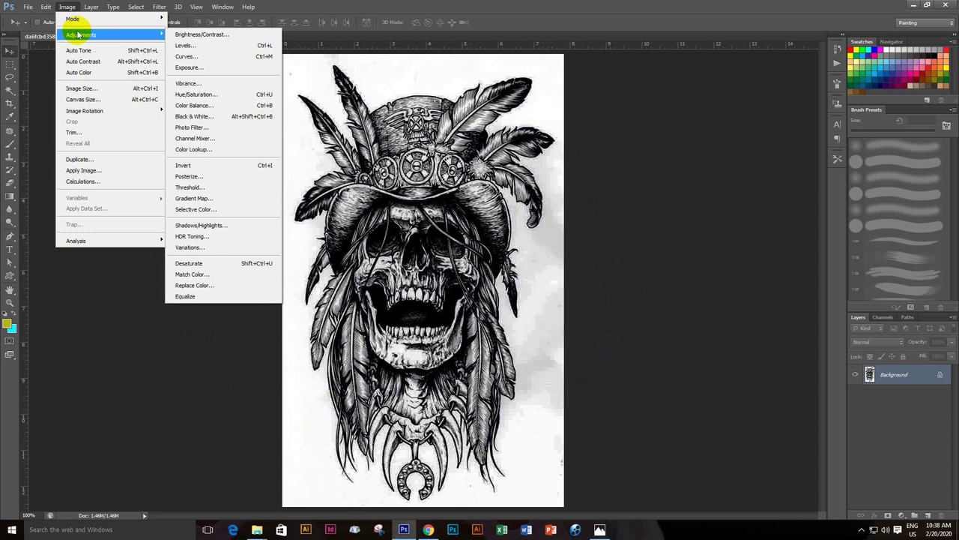
left_click(263, 63)
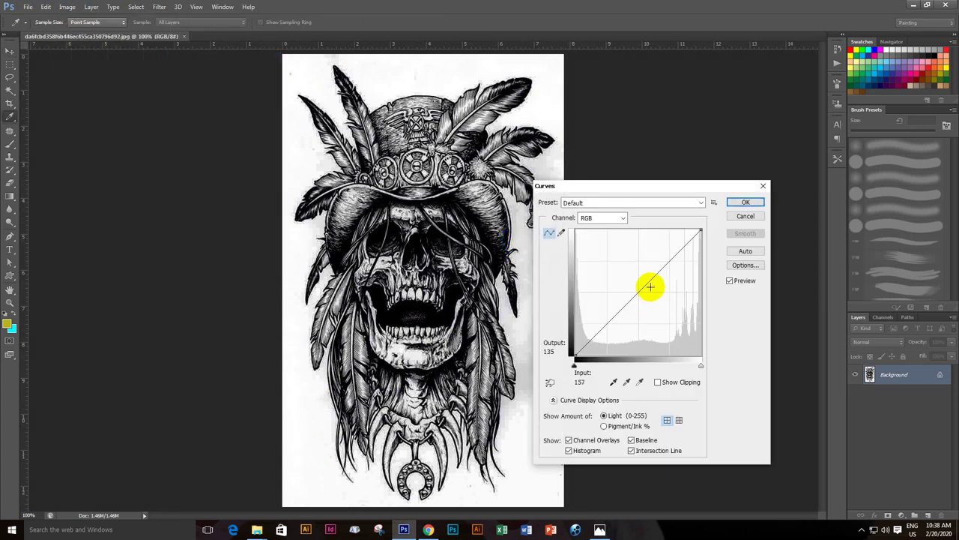
mouse_move(645, 286)
left_mouse_down()
mouse_move(635, 280)
mouse_move(646, 274)
left_mouse_up()
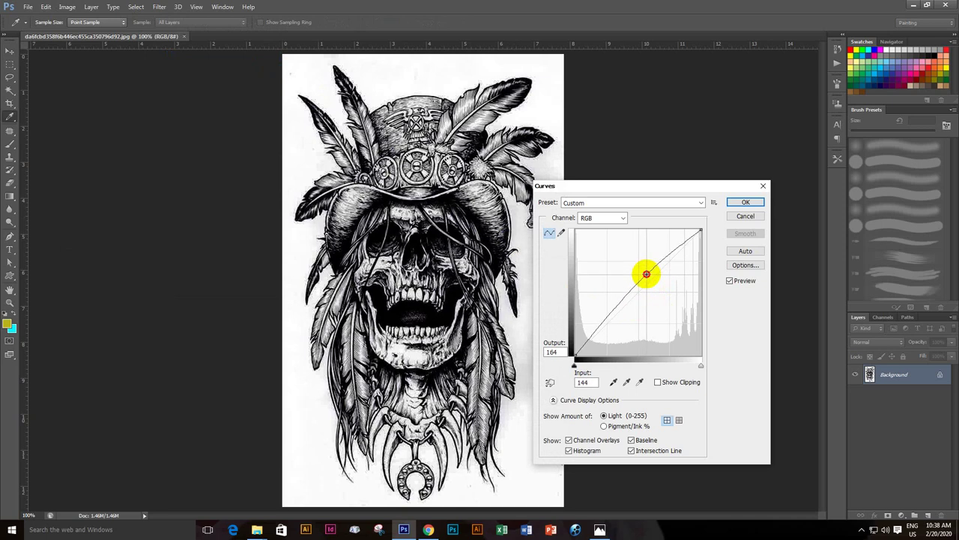
left_click(744, 204)
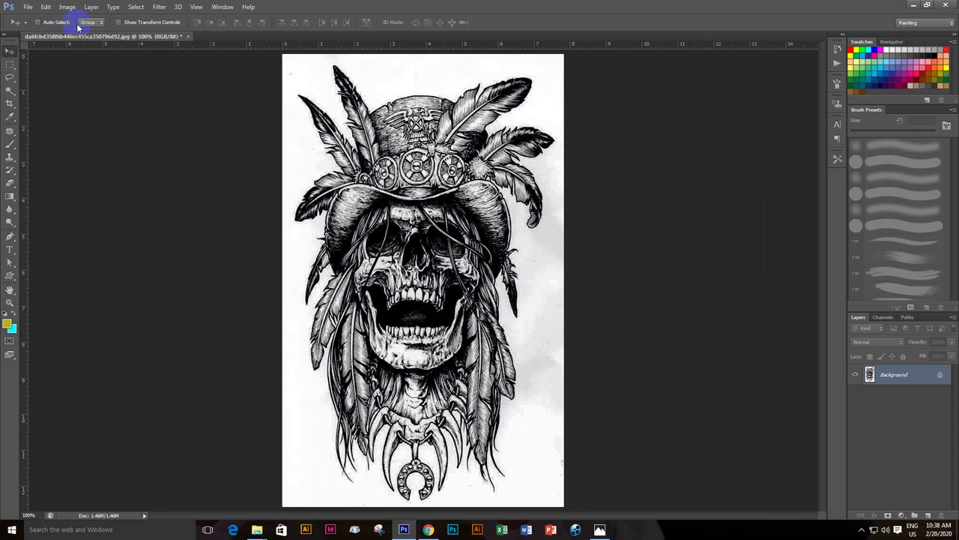
Apply Levels with the Output white slider lowered to 234.
key("ctrl+l")
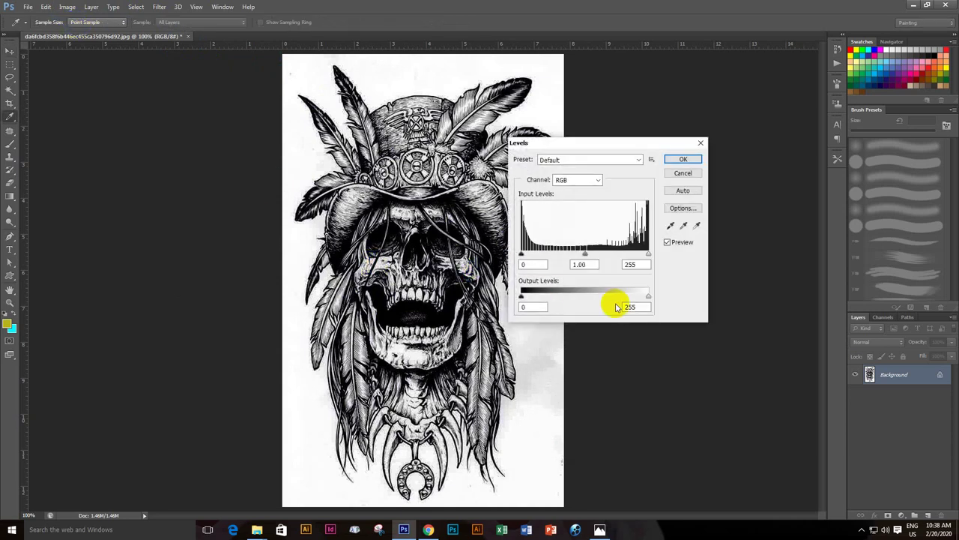
left_click_drag(648, 298, 635, 289)
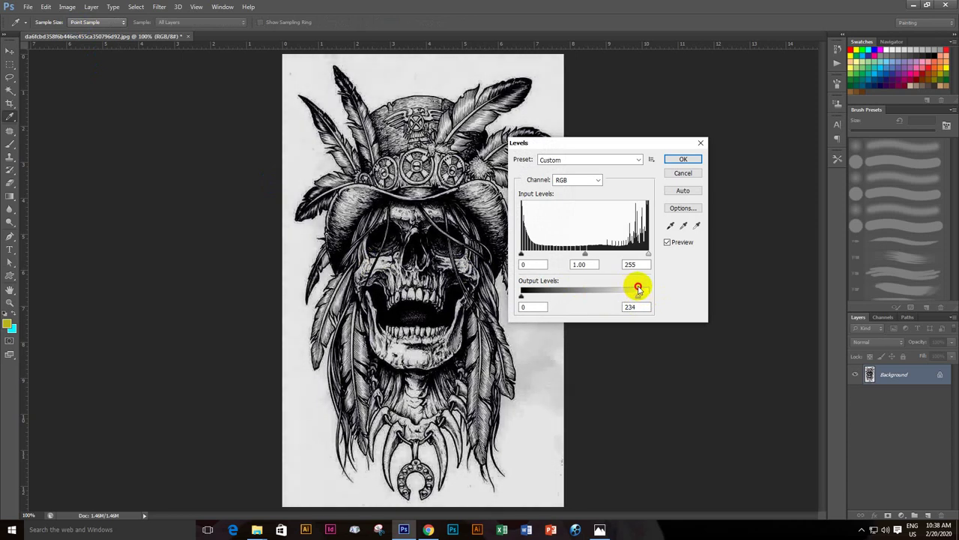
left_click_drag(639, 289, 638, 289)
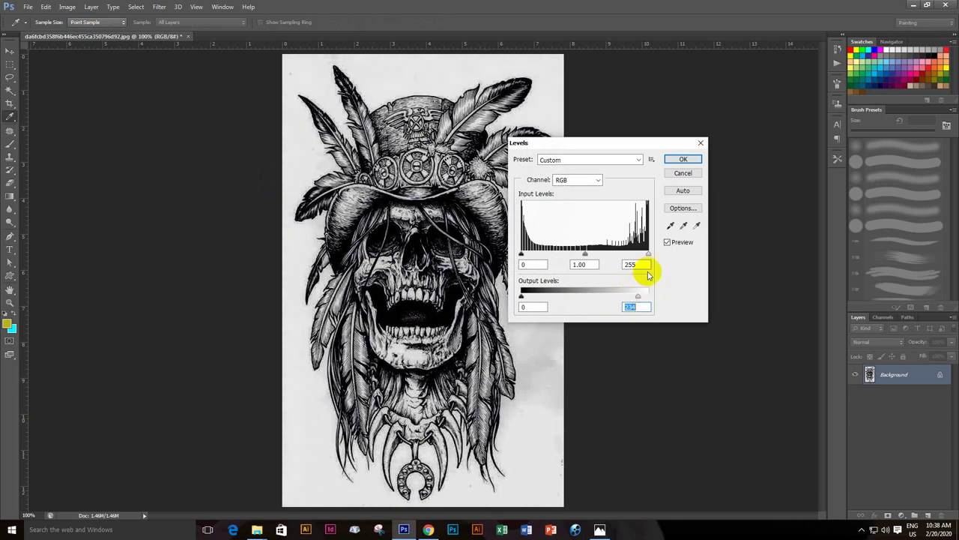
left_click(682, 161)
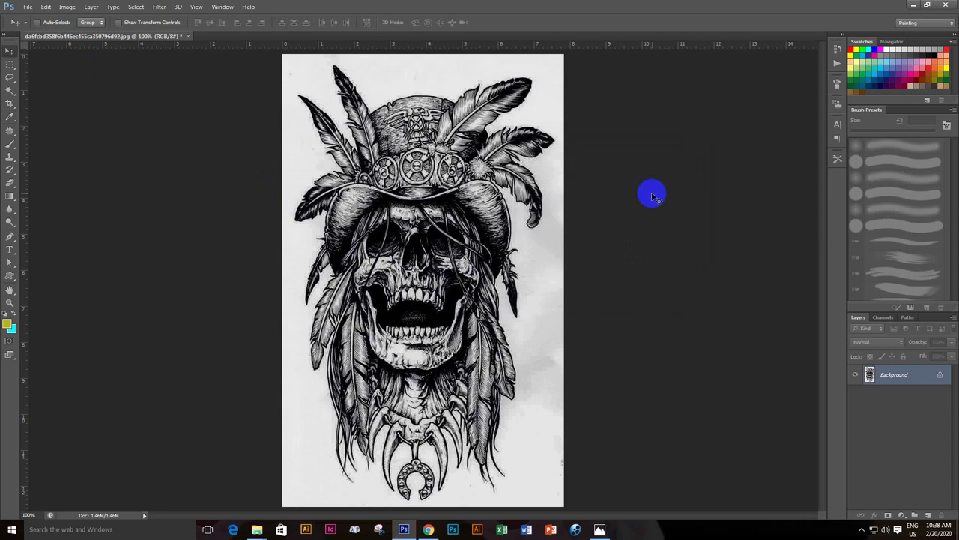
Set the document width to 8.833 inches in Image Size.
left_click(67, 7)
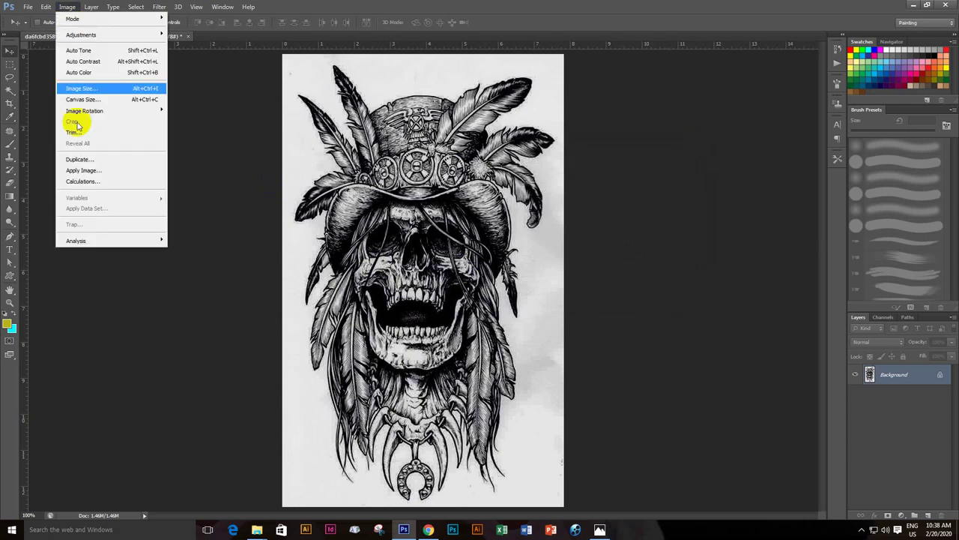
left_click(92, 91)
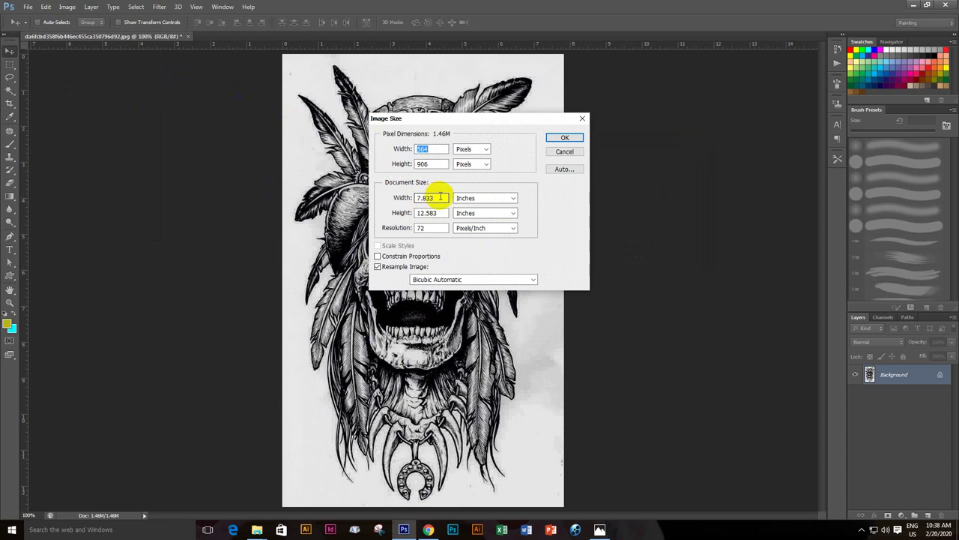
left_click_drag(421, 198, 389, 202)
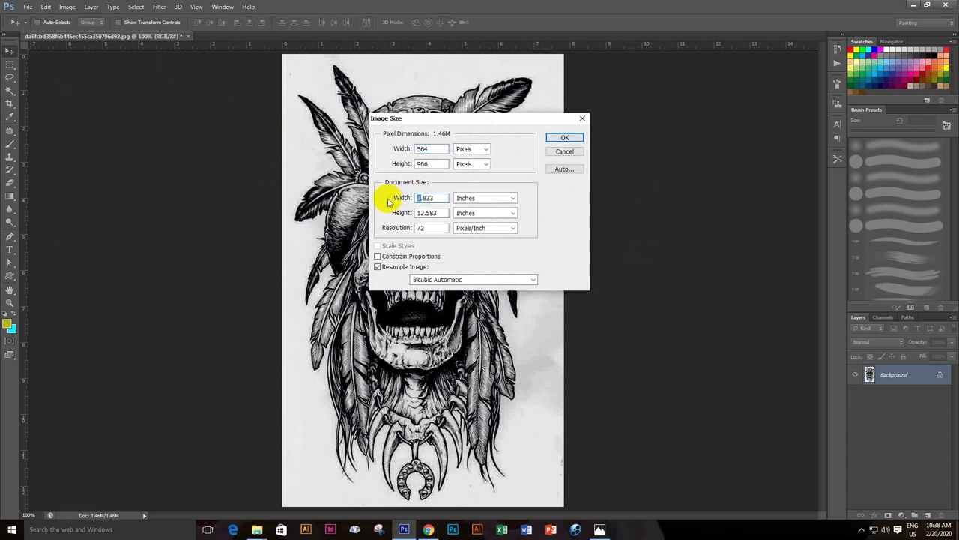
type("8")
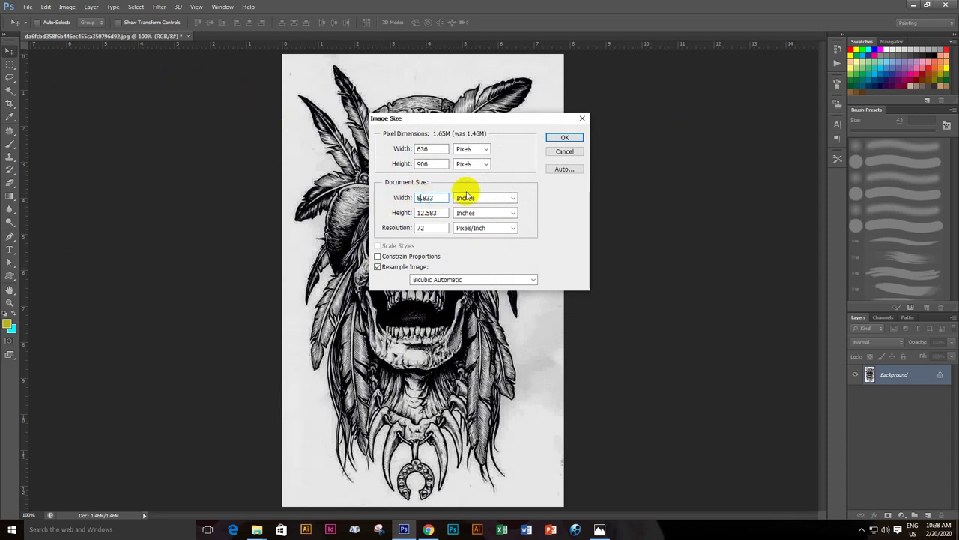
left_click(565, 140)
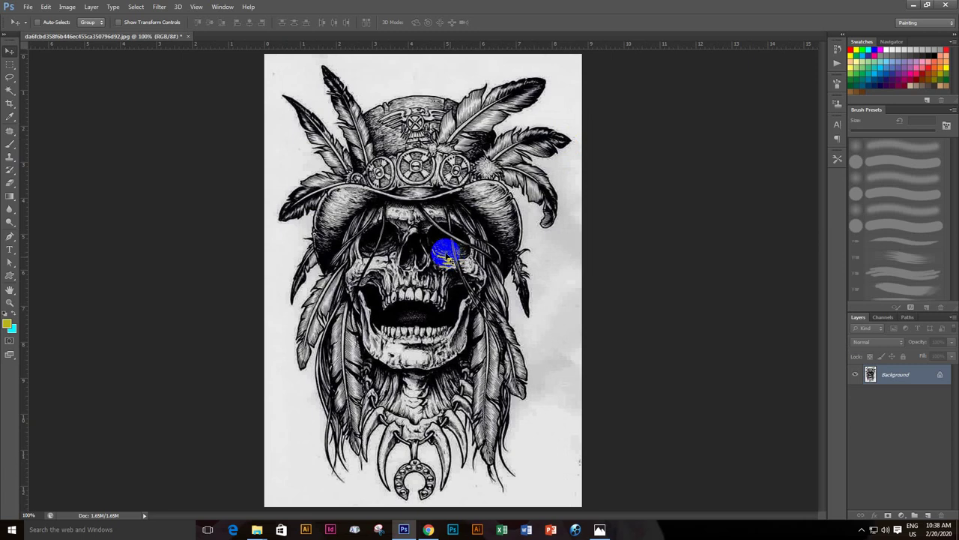
Resample the image at 300 pixels/inch, giving 2650 × 3775 pixels.
left_click(67, 7)
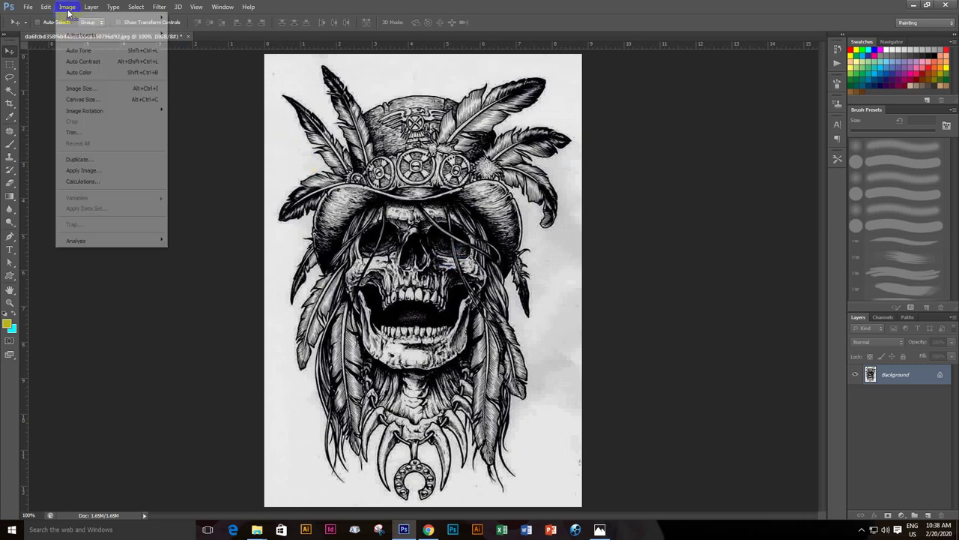
left_click(131, 116)
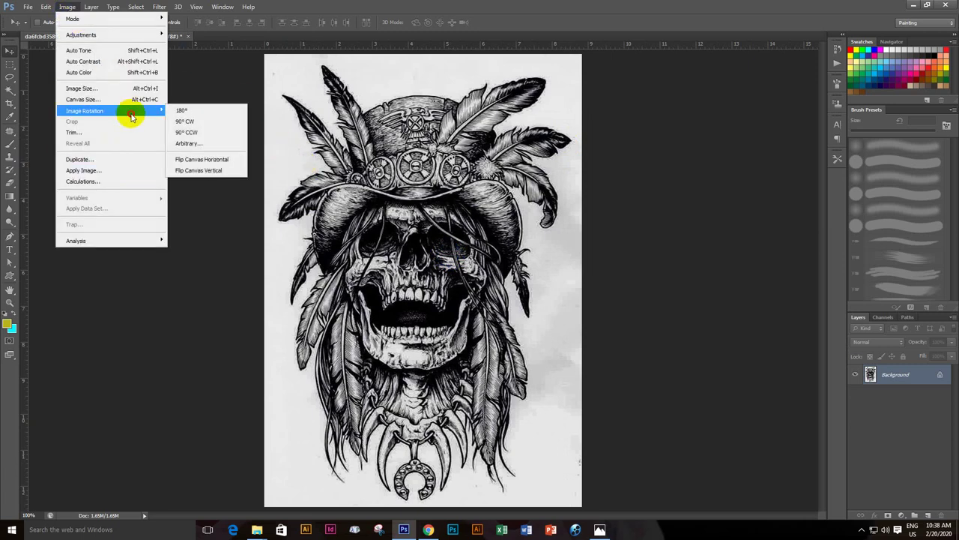
left_click(132, 88)
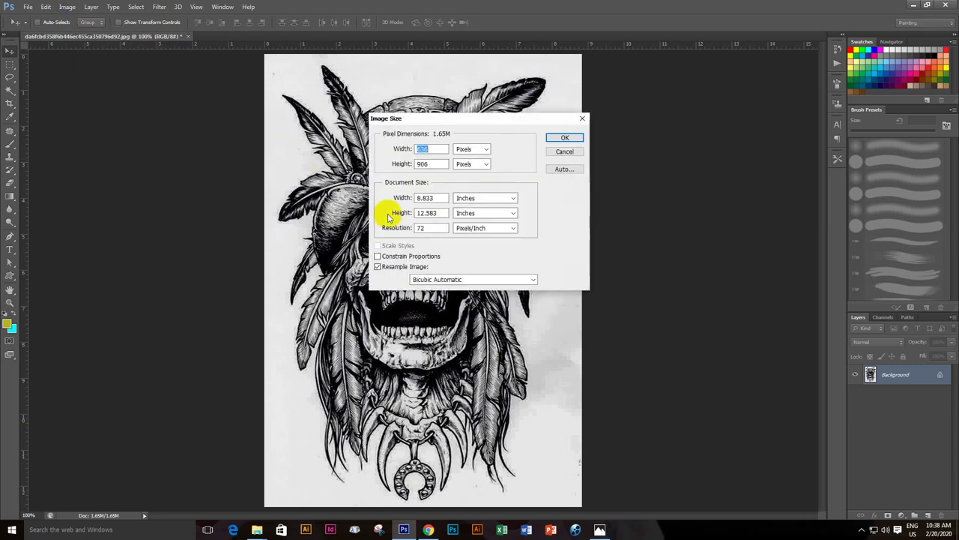
double_click(427, 228)
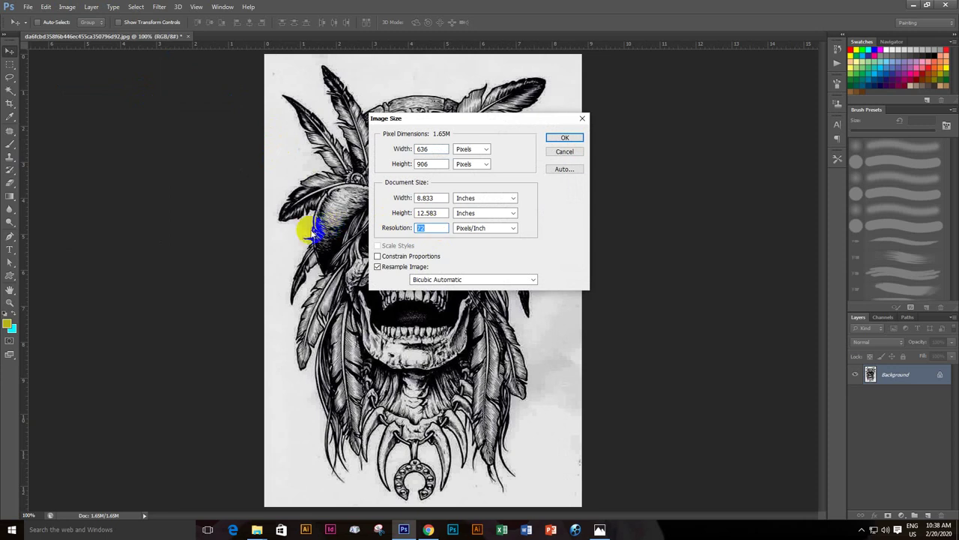
type("3000")
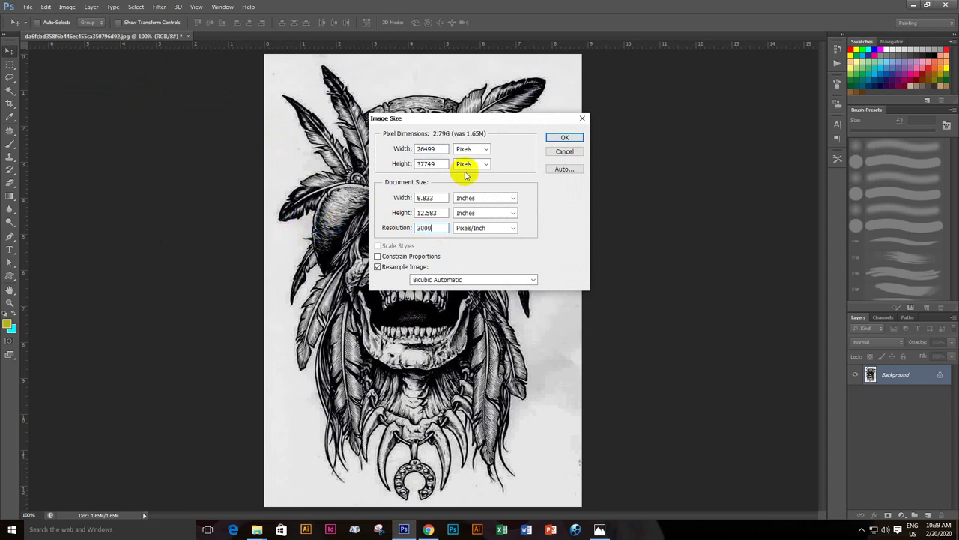
key("BackSpace")
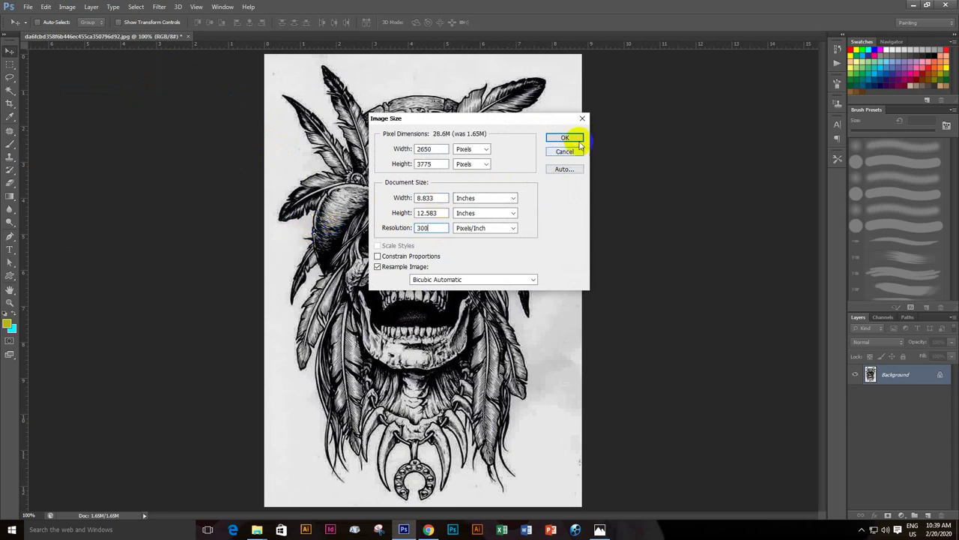
left_click(578, 143)
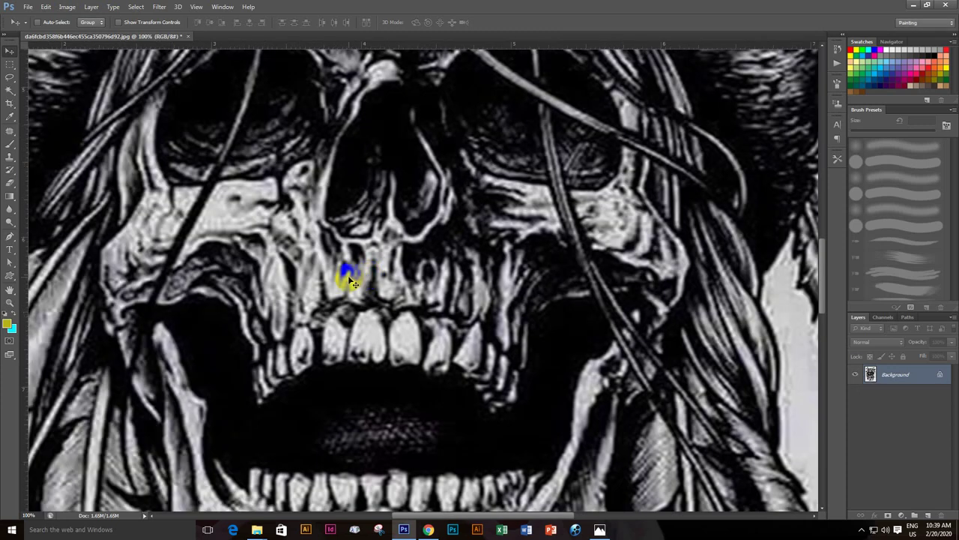
scroll(268, 388, "down", 1)
scroll(274, 383, "down", 2)
scroll(285, 371, "down", 1)
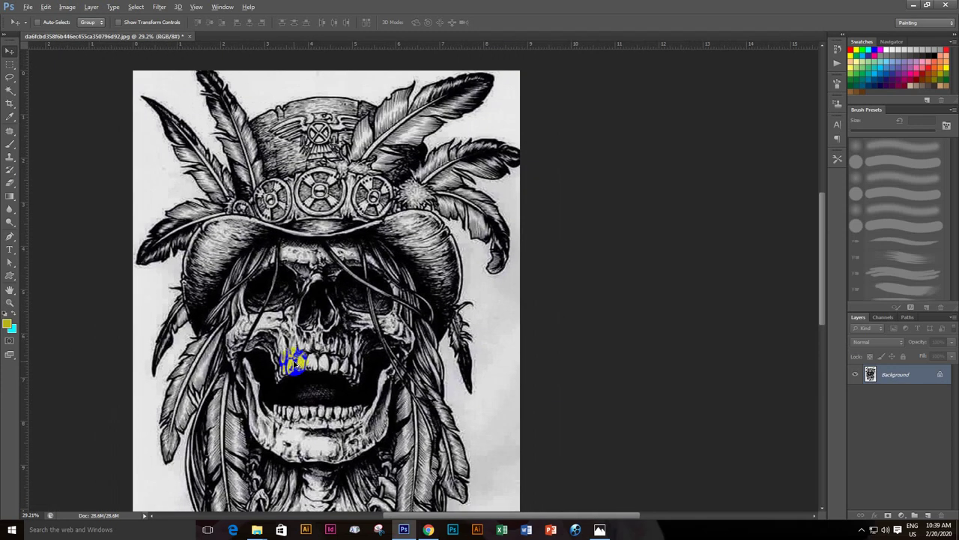
scroll(292, 364, "down", 1)
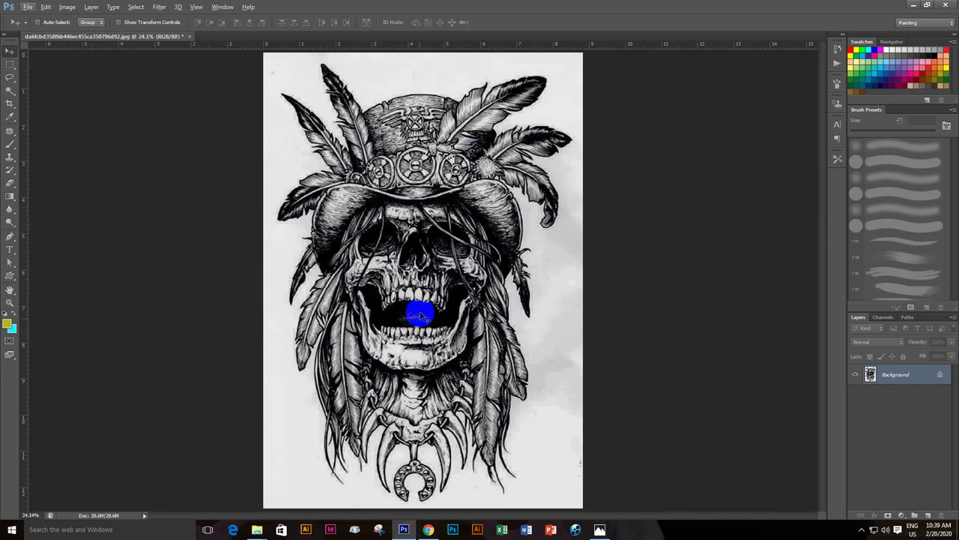
left_click(409, 306)
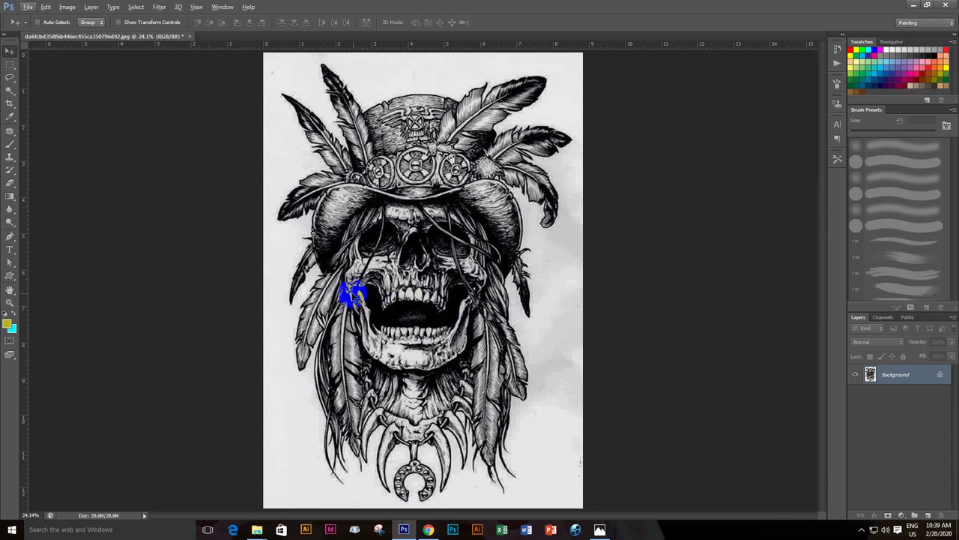
Apply a small Curves lift to the RGB midtones via Ctrl+M.
key("ctrl+m")
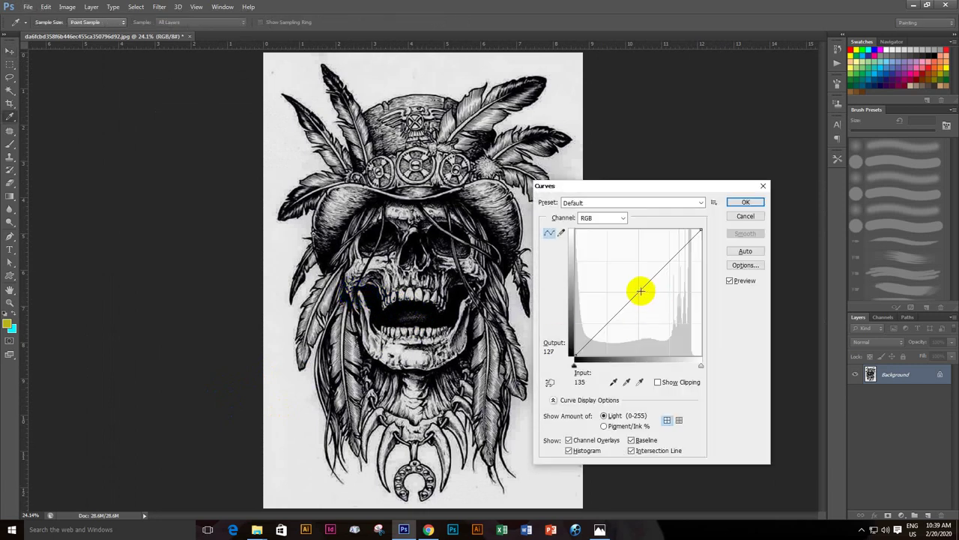
left_click_drag(641, 291, 634, 287)
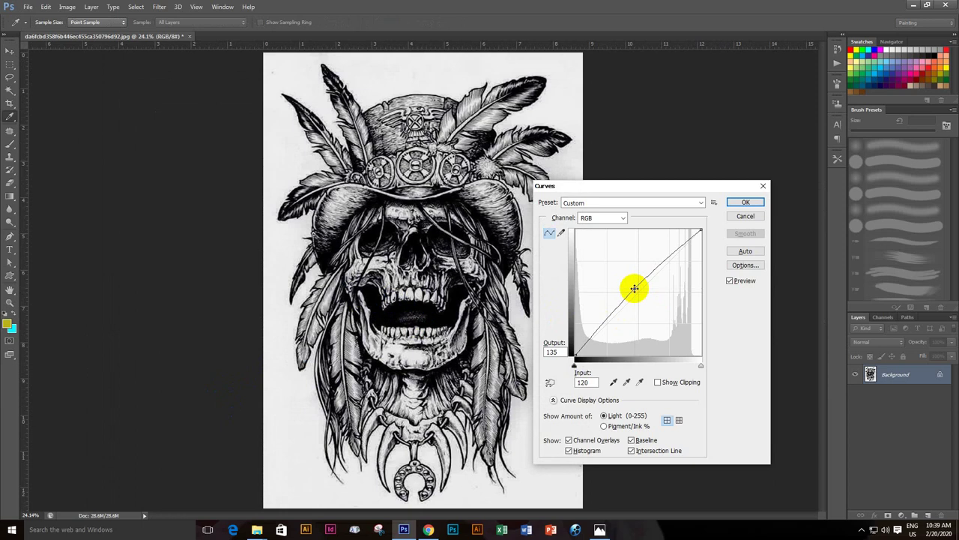
left_click(744, 202)
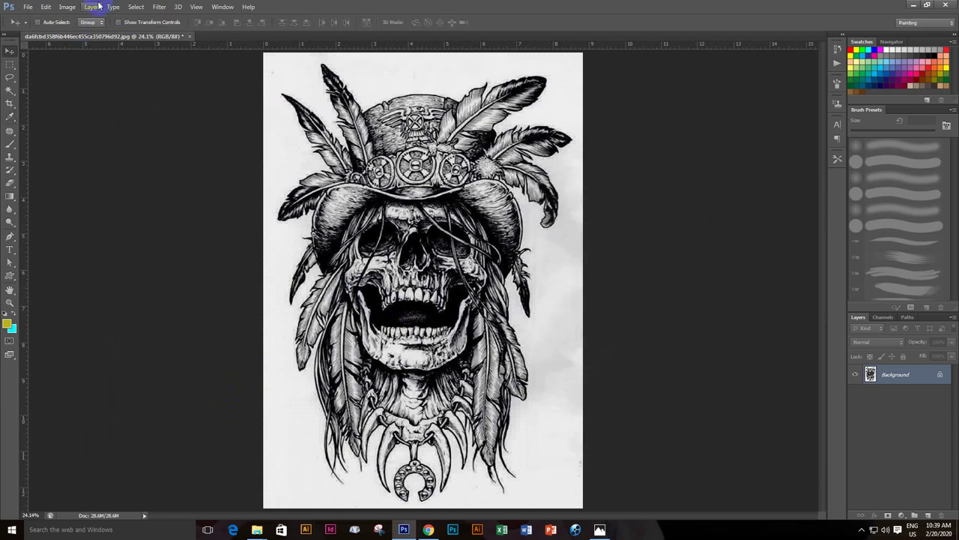
Switch the image mode to Grayscale, discarding colour information (document 9.54M).
left_click(74, 11)
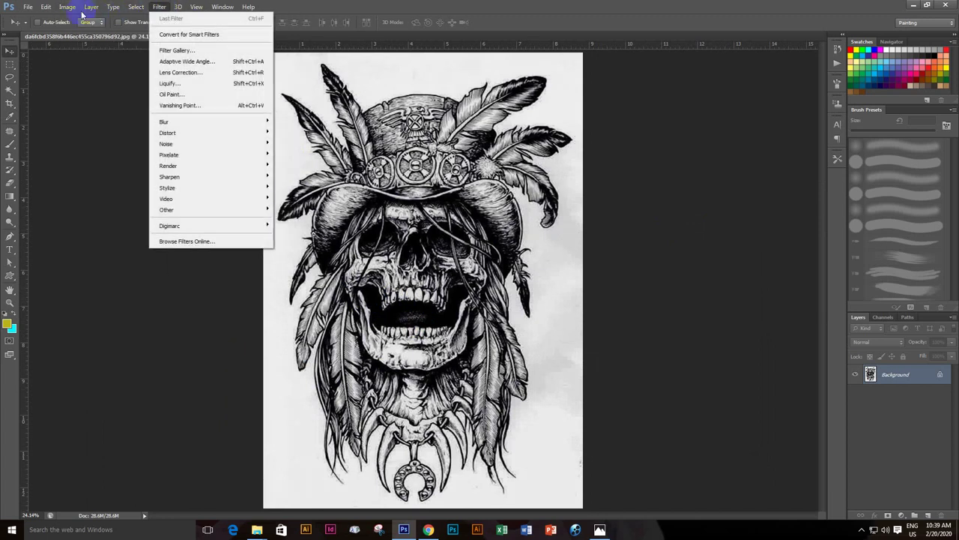
mouse_move(111, 19)
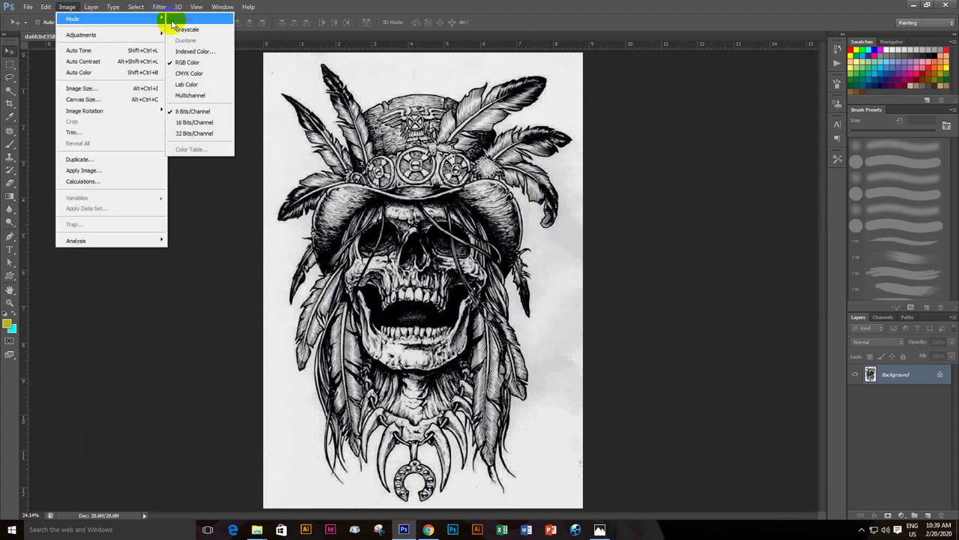
left_click(171, 29)
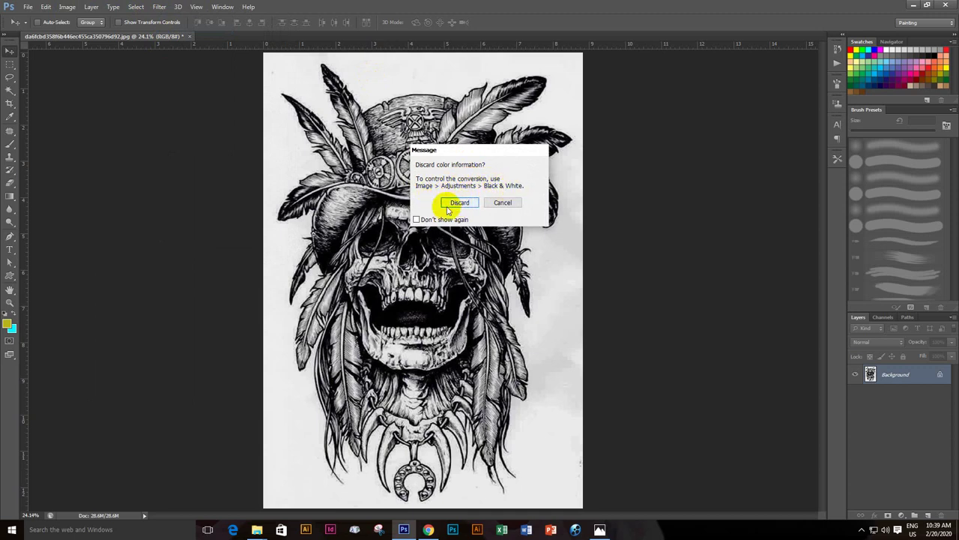
left_click(460, 203)
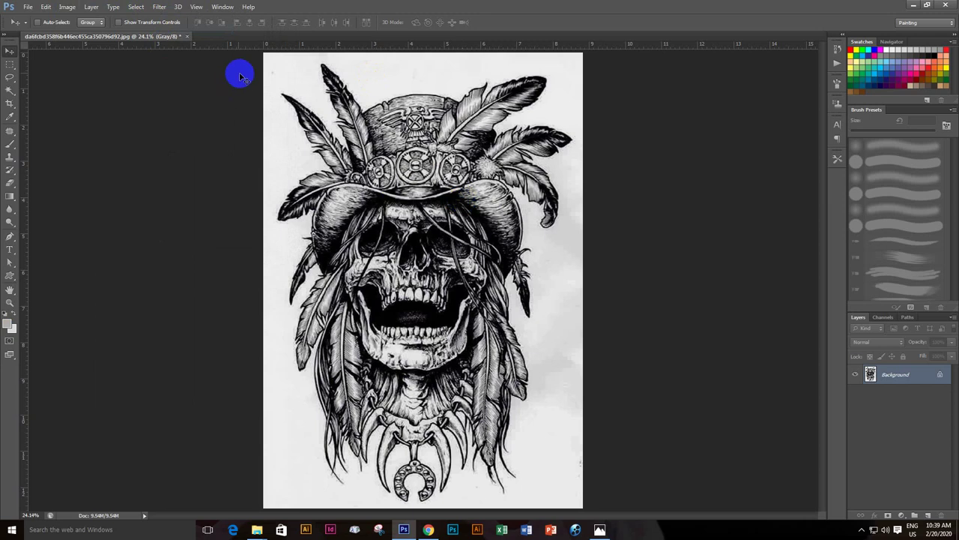
Convert to Bitmap at 300 pixels/inch using a 30 lines/inch, 15°, Round halftone screen.
left_click(66, 7)
mouse_move(75, 18)
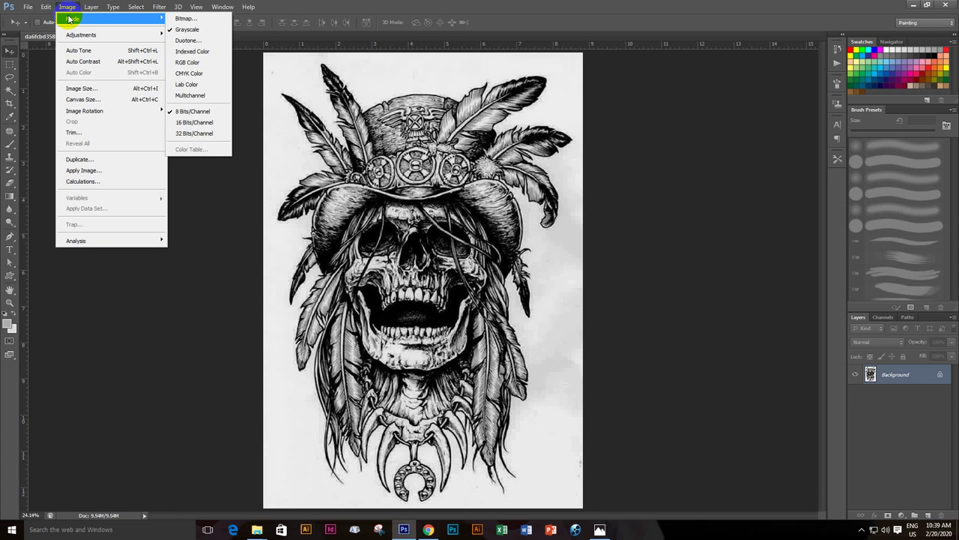
left_click(196, 18)
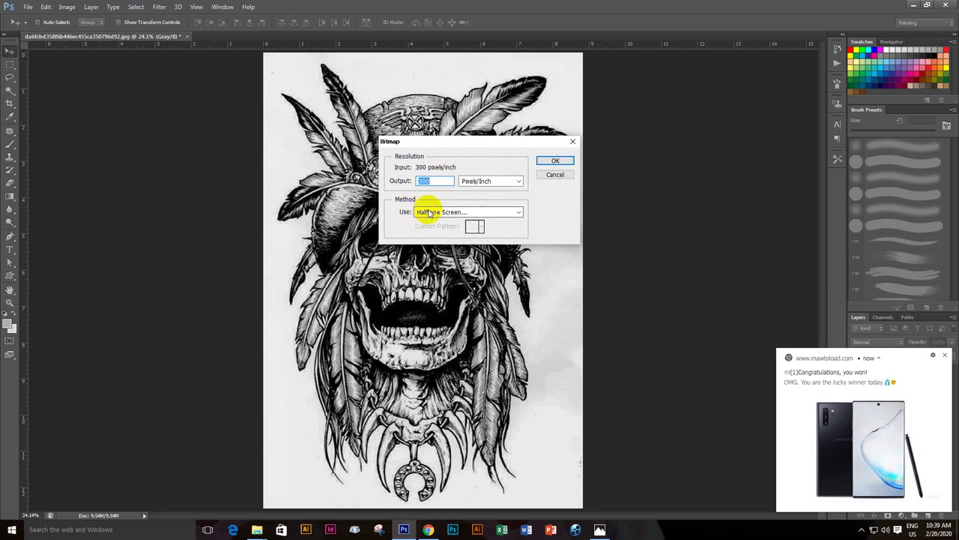
left_click(555, 161)
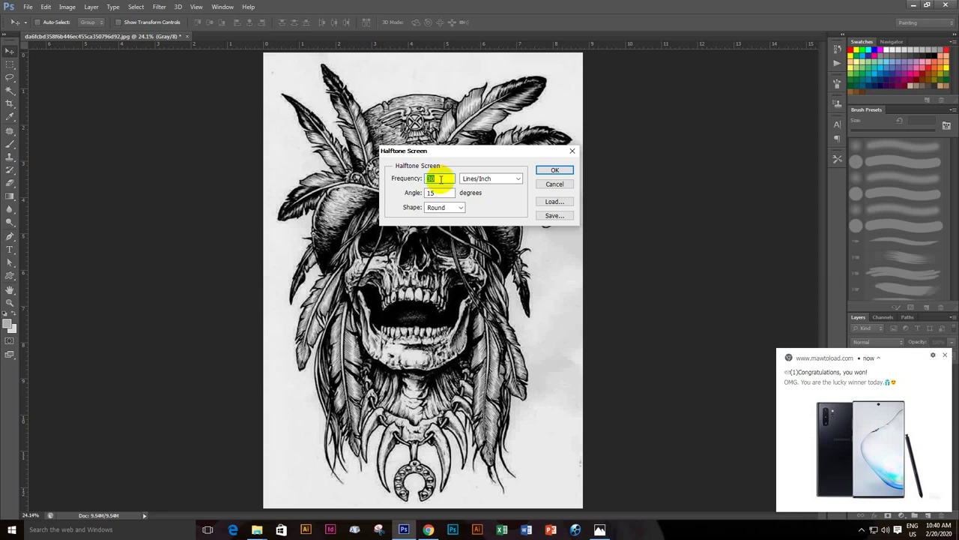
left_click(421, 178)
double_click(438, 178)
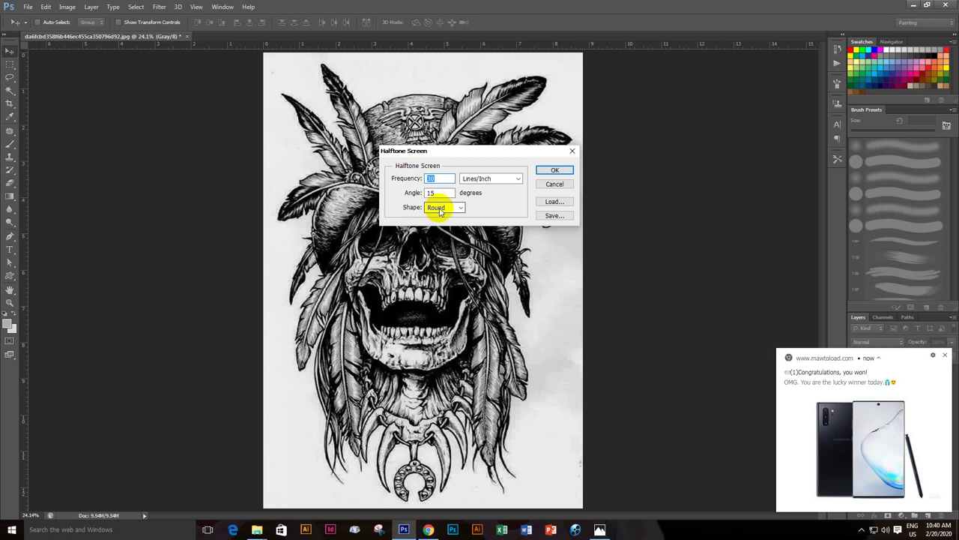
left_click(456, 208)
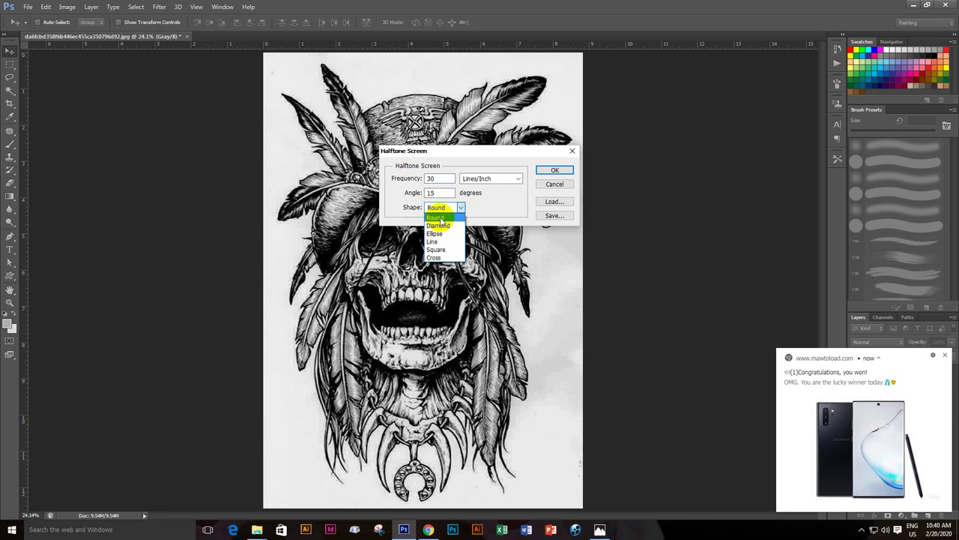
left_click(435, 217)
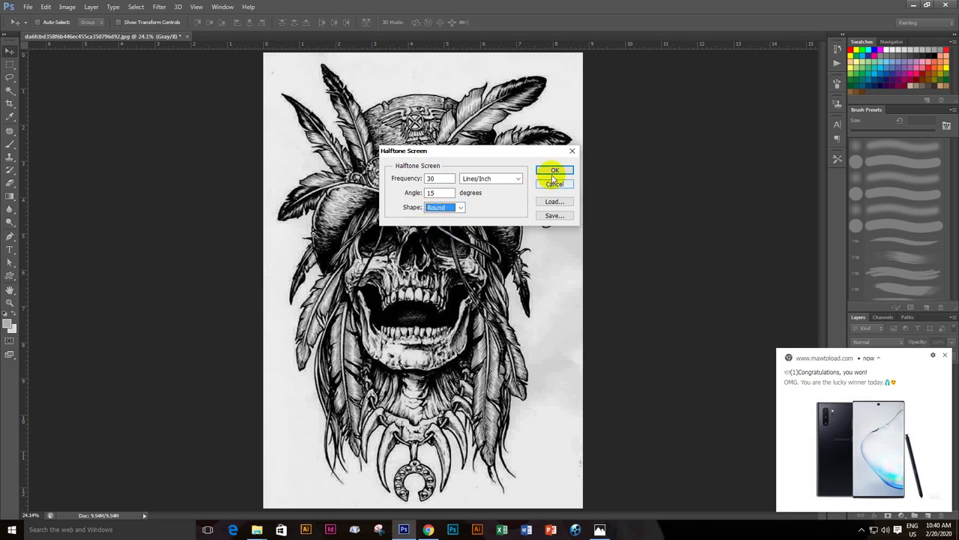
left_click(553, 171)
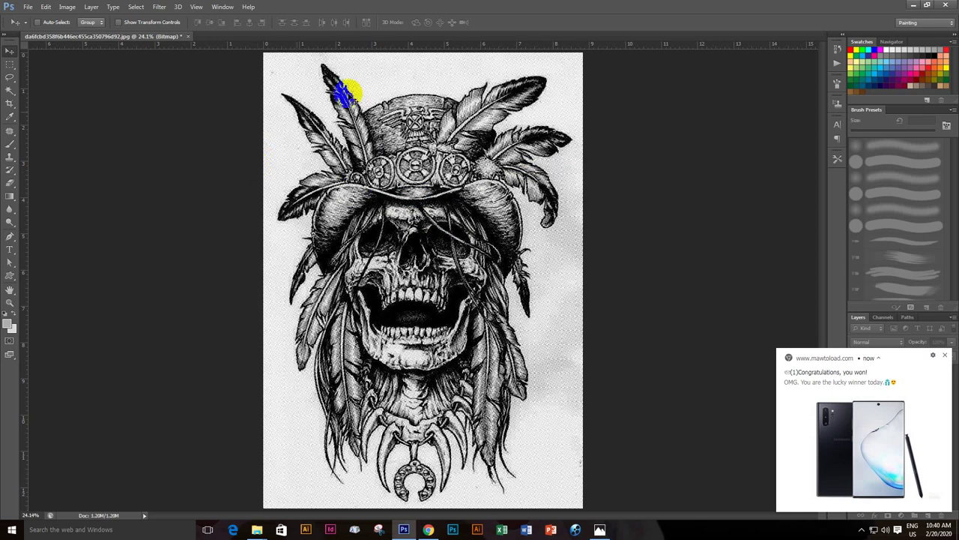
Switch the bitmap back to Grayscale mode, accepting the default size ratio.
left_click(69, 8)
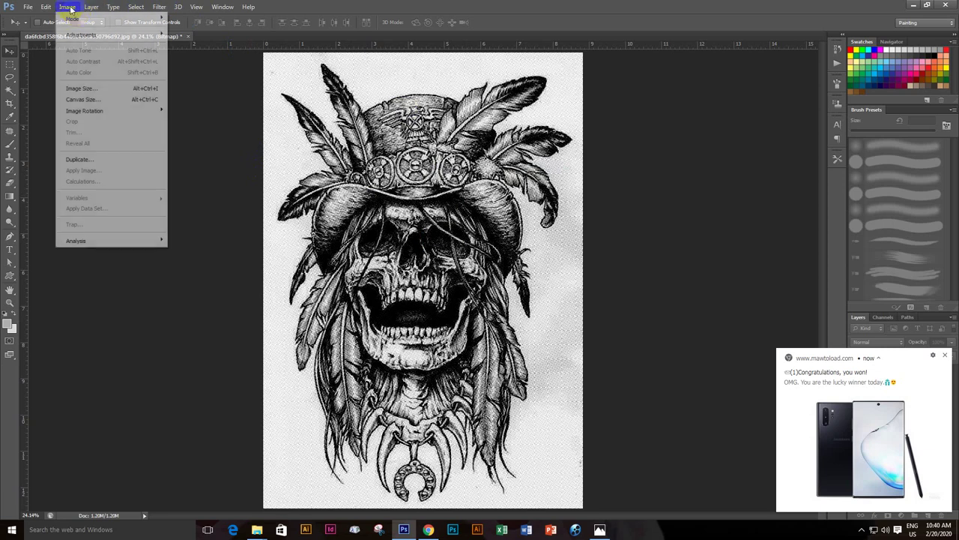
mouse_move(83, 18)
left_click(208, 30)
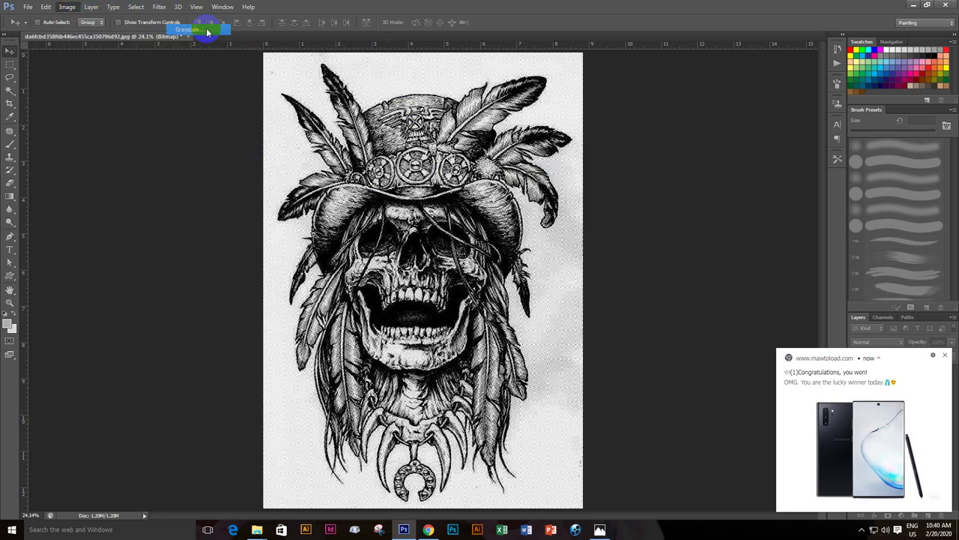
left_click(505, 180)
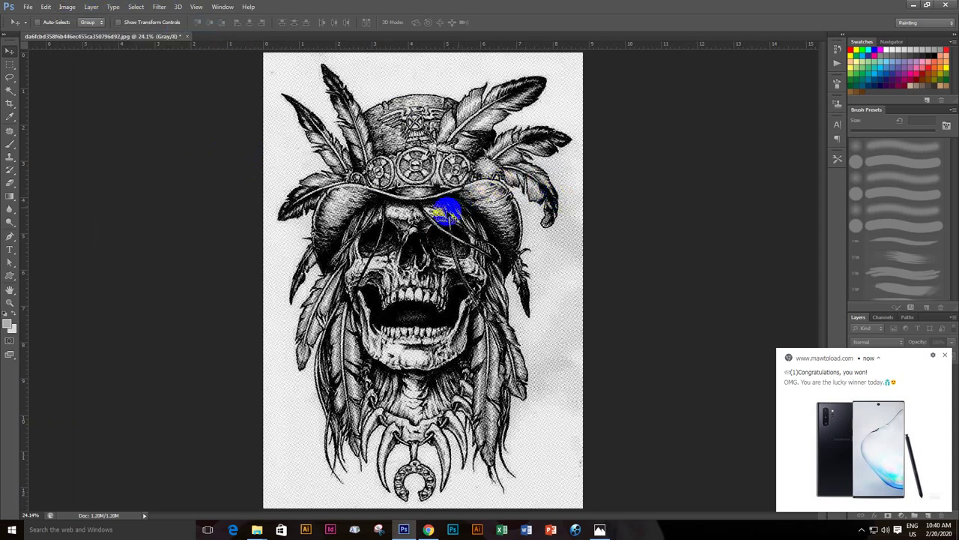
Zoom in and out to inspect the halftone dot pattern.
scroll(452, 176, "up", 3)
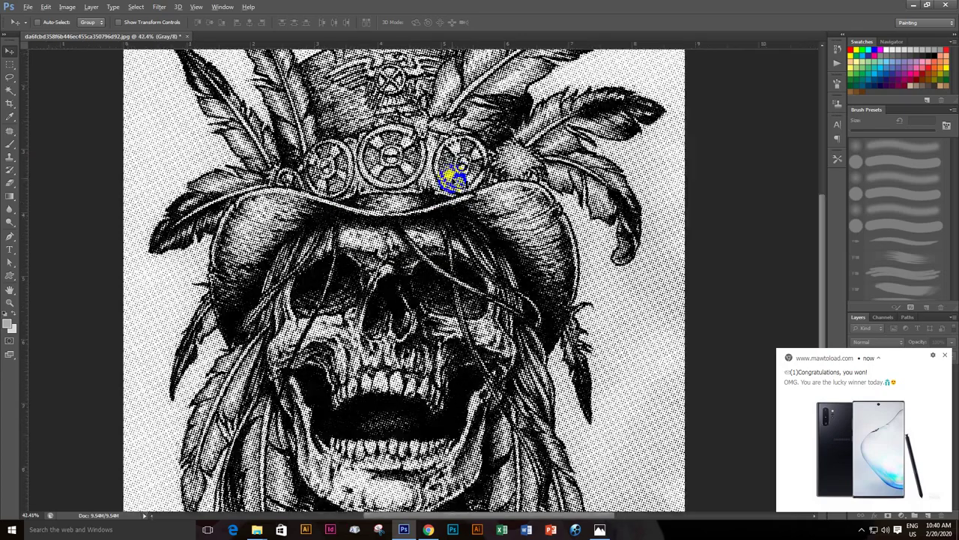
scroll(452, 178, "up", 2)
scroll(450, 171, "up", 2)
scroll(445, 175, "down", 3)
scroll(449, 172, "down", 2)
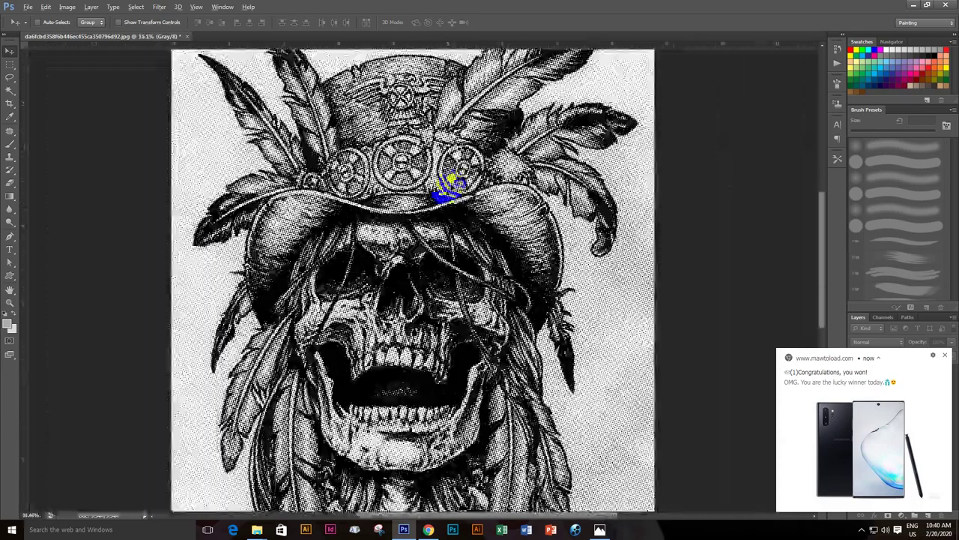
scroll(449, 184, "down", 1)
scroll(443, 194, "up", 1)
scroll(445, 196, "up", 2)
scroll(444, 193, "down", 2)
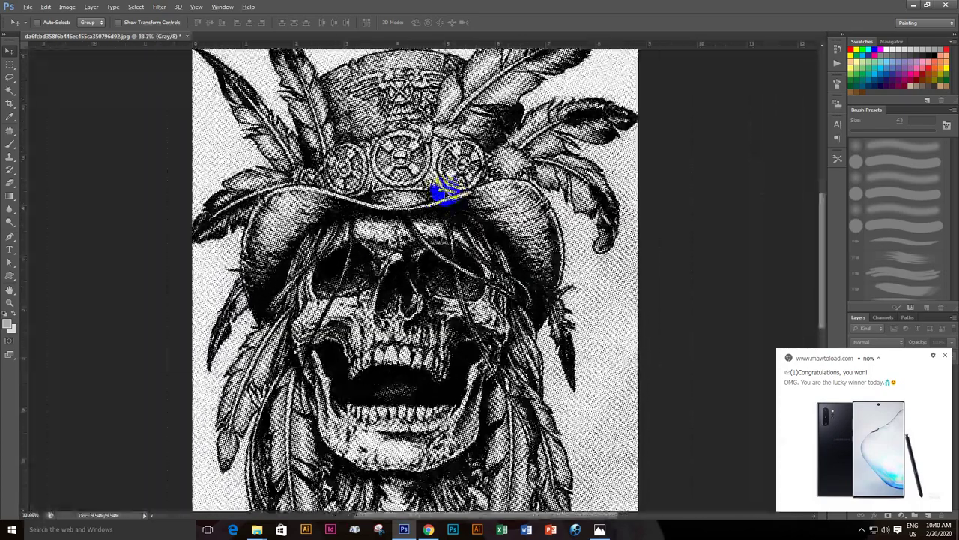
scroll(443, 191, "down", 1)
scroll(443, 193, "down", 1)
scroll(443, 193, "down", 1)
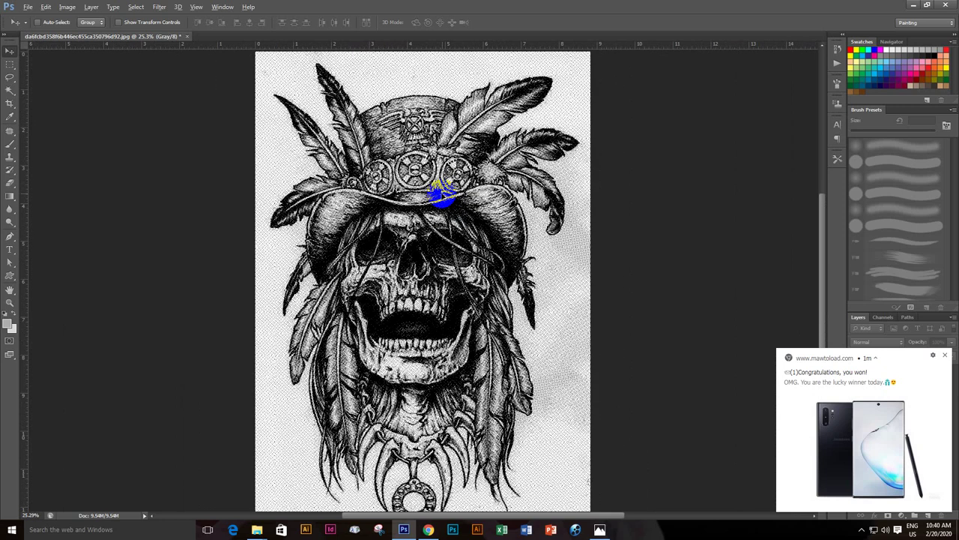
scroll(442, 193, "down", 1)
scroll(437, 193, "down", 1)
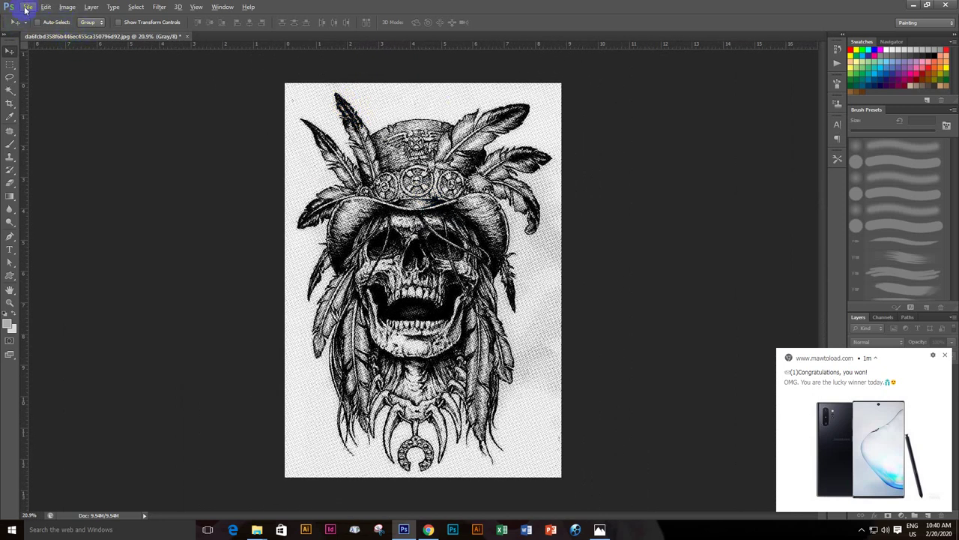
Save As JPEG over the existing file with Quality 12 (Maximum).
left_click(27, 7)
left_click(76, 147)
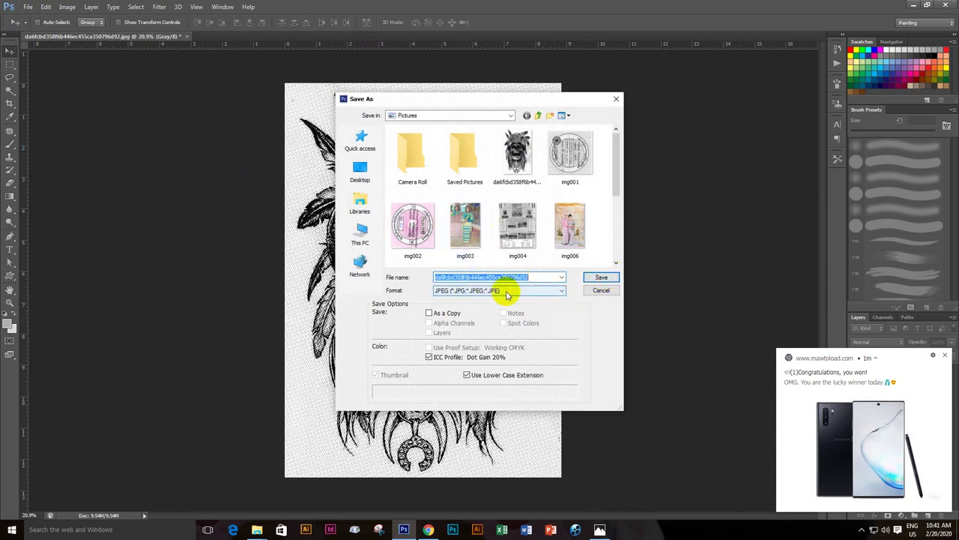
left_click(507, 294)
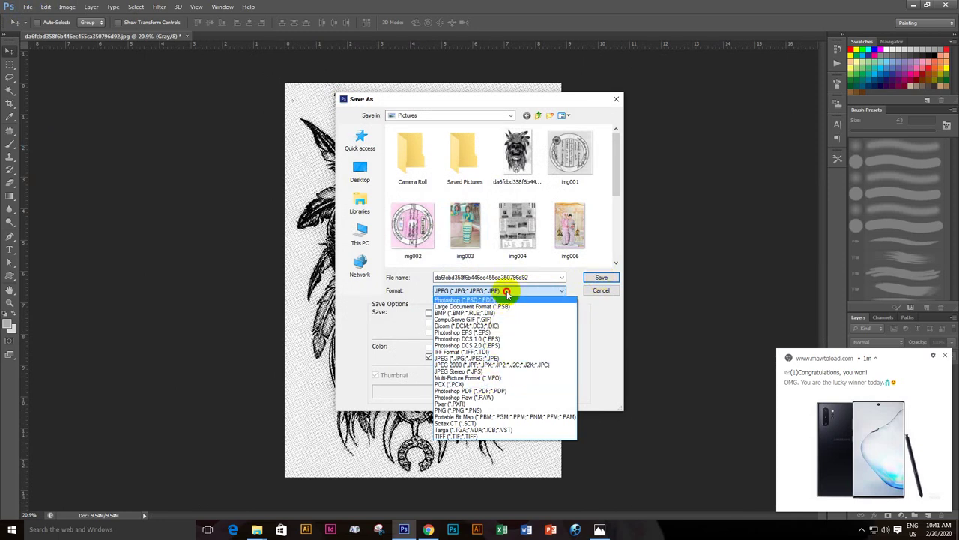
left_click(507, 292)
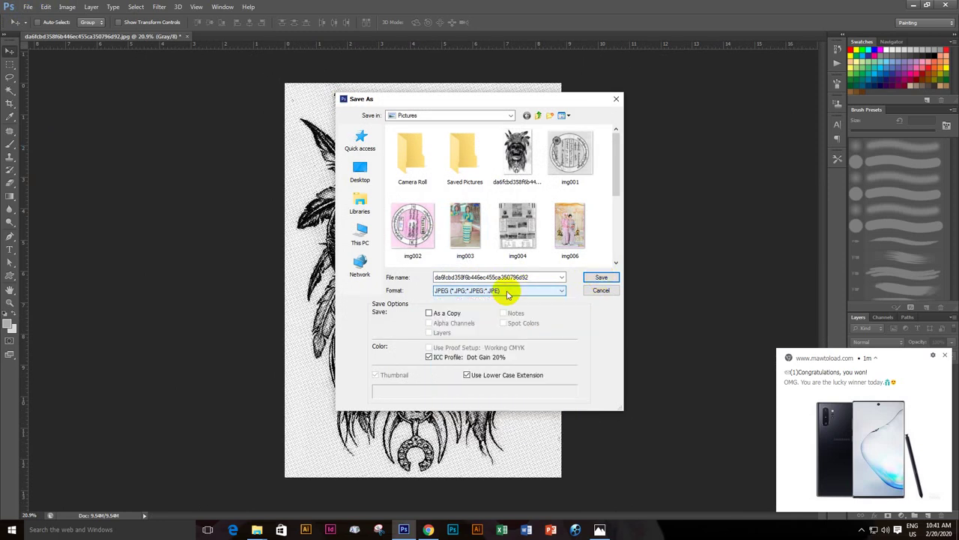
left_click(592, 278)
left_click(592, 278)
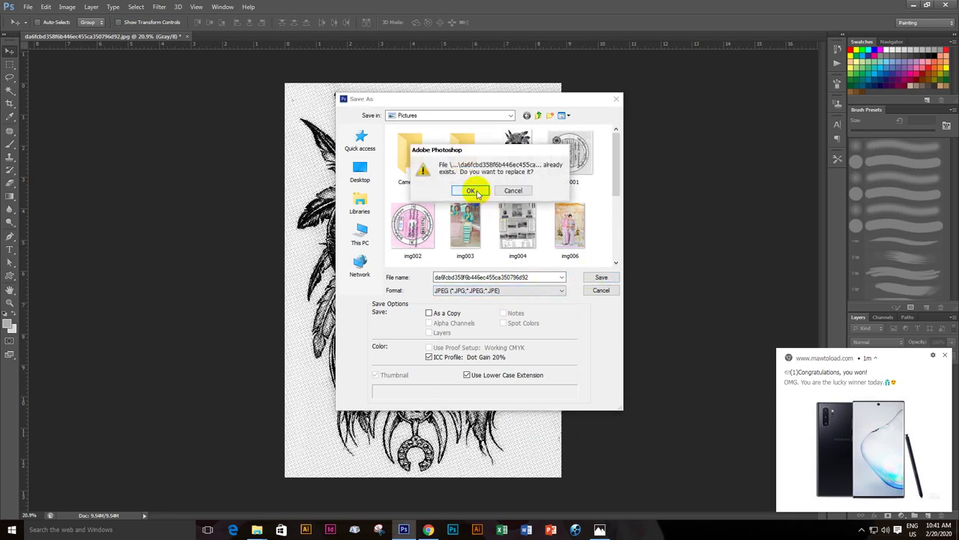
left_click(472, 191)
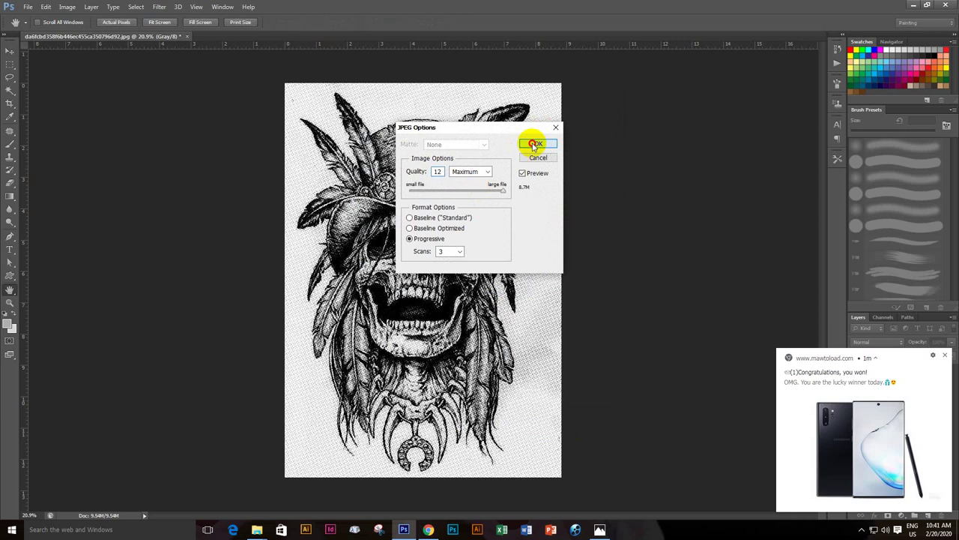
left_click(534, 145)
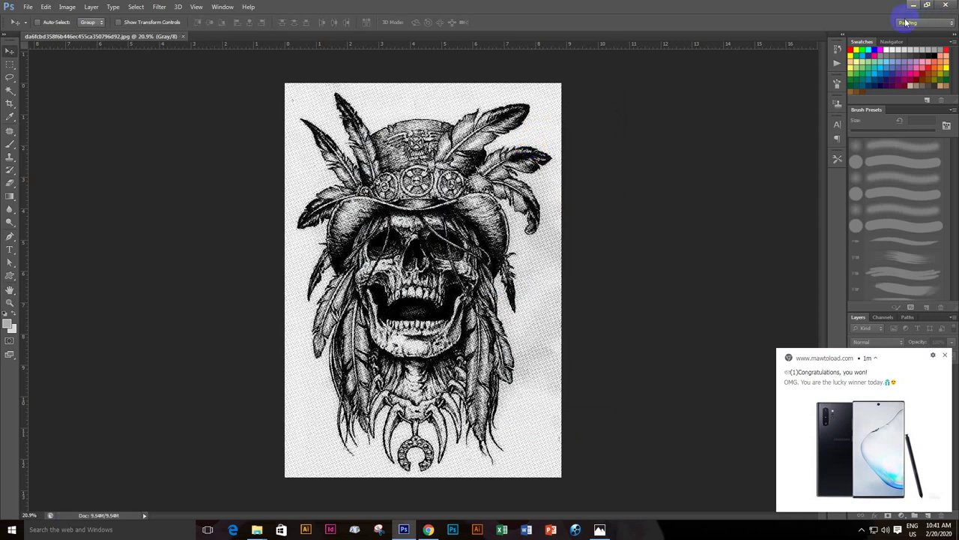
left_click(861, 531)
left_click(443, 499)
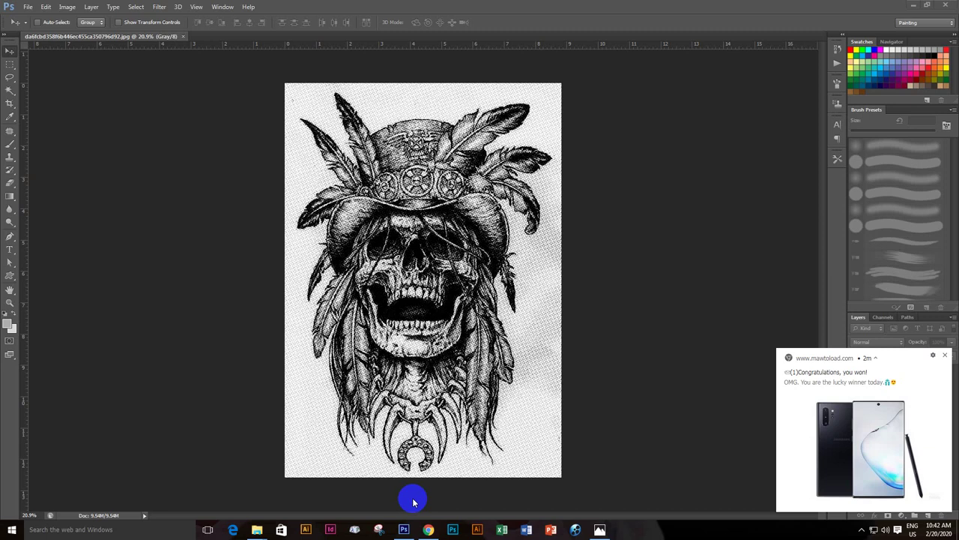
left_click(862, 534)
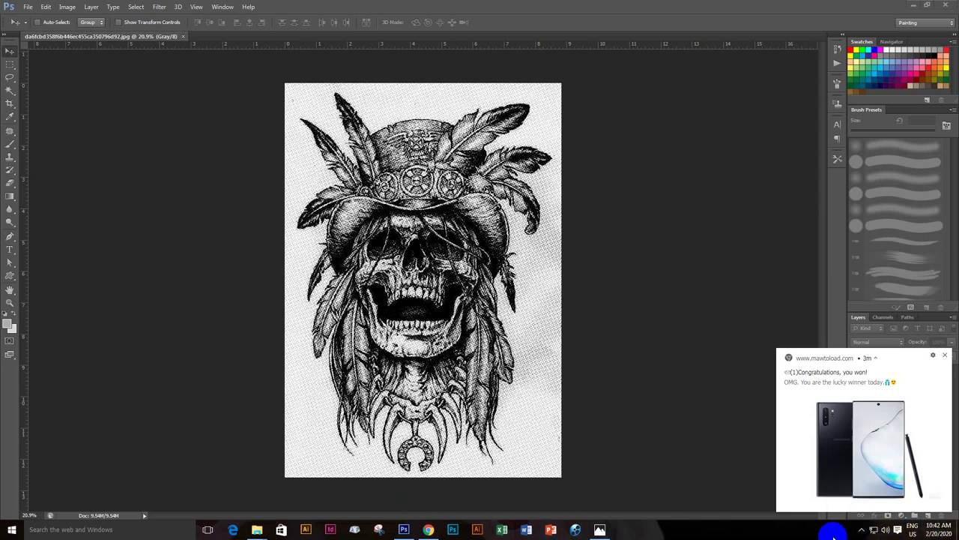